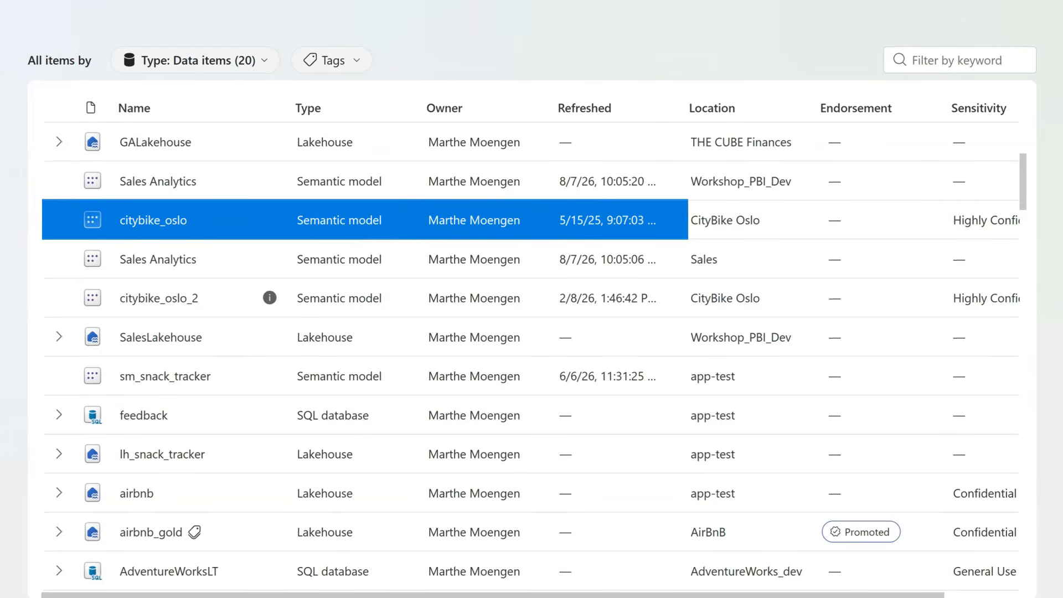
Step: Open the settings of the citybike_oslo semantic model from the catalog list
mouse_move(152, 222)
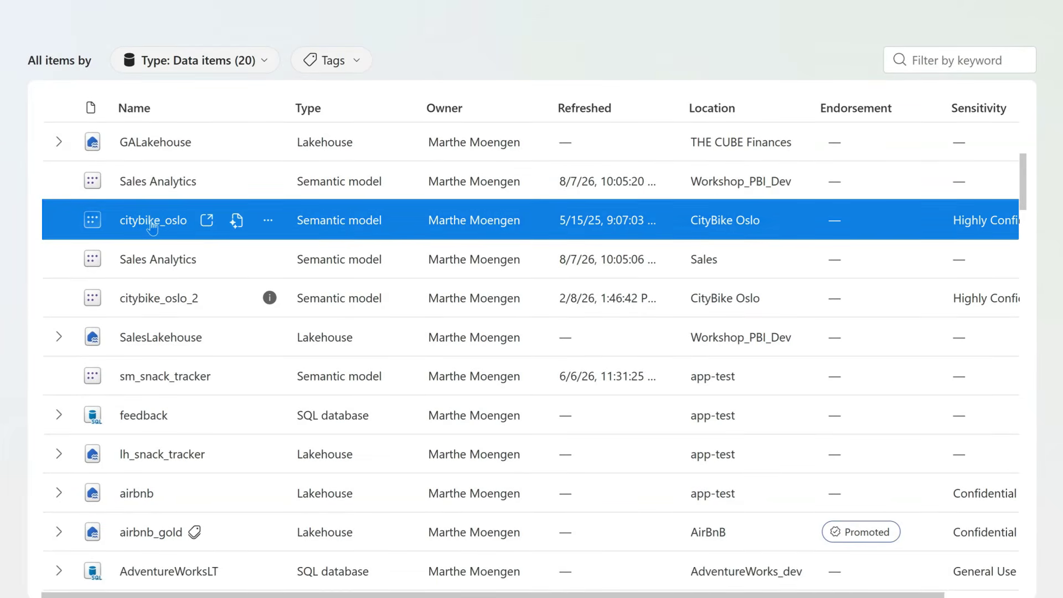
left_click(151, 222)
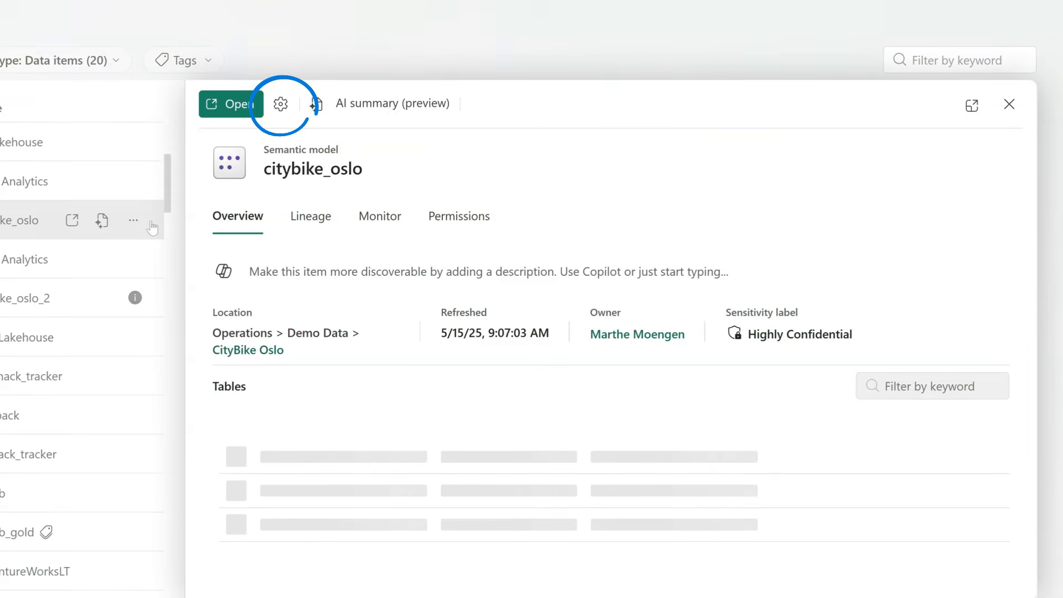
left_click(281, 104)
Step: In Endorsement and discovery, endorse the semantic model as Promoted, make it discoverable and apply the change
scroll(758, 367, "down", 5)
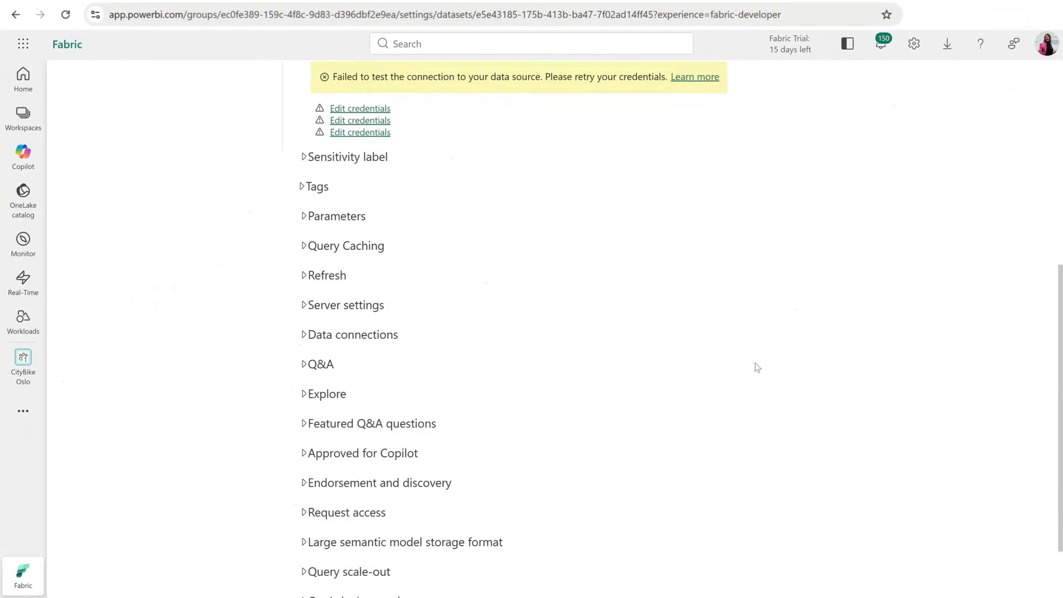
scroll(758, 367, "down", 2)
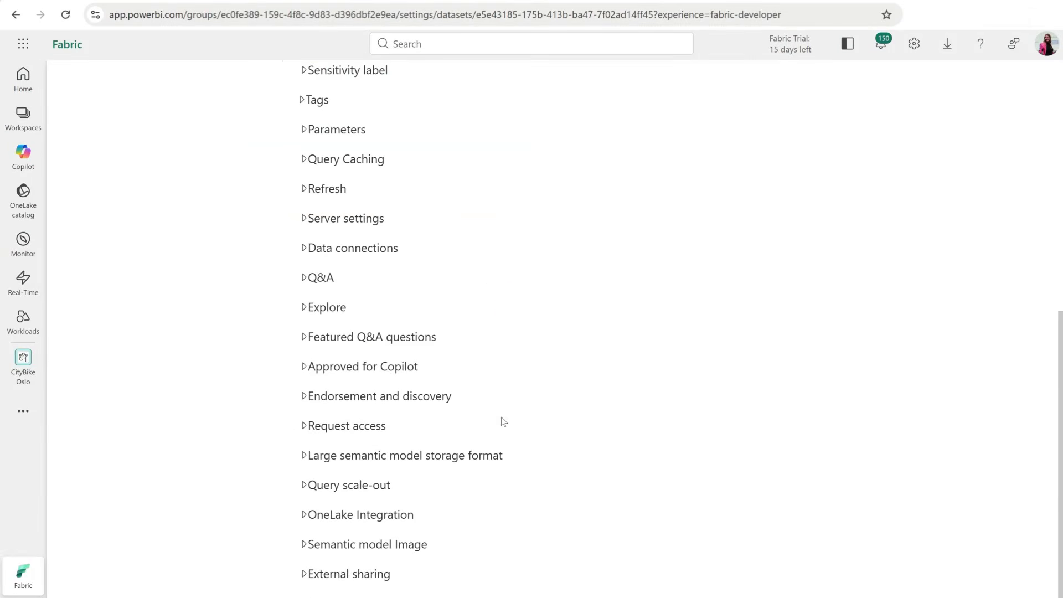
left_click(323, 396)
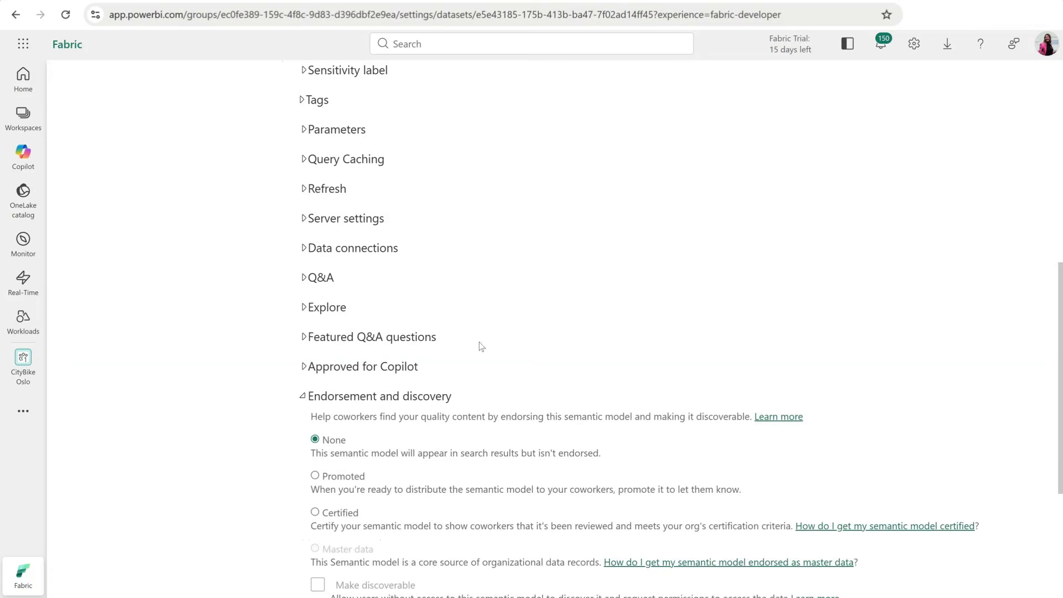
scroll(603, 320, "down", 3)
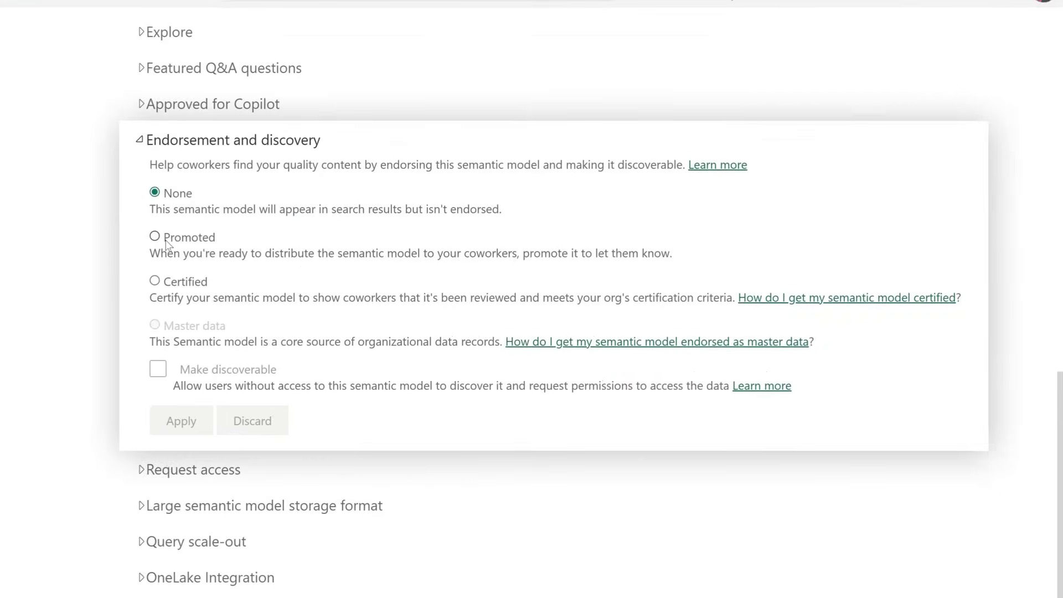
left_click(165, 239)
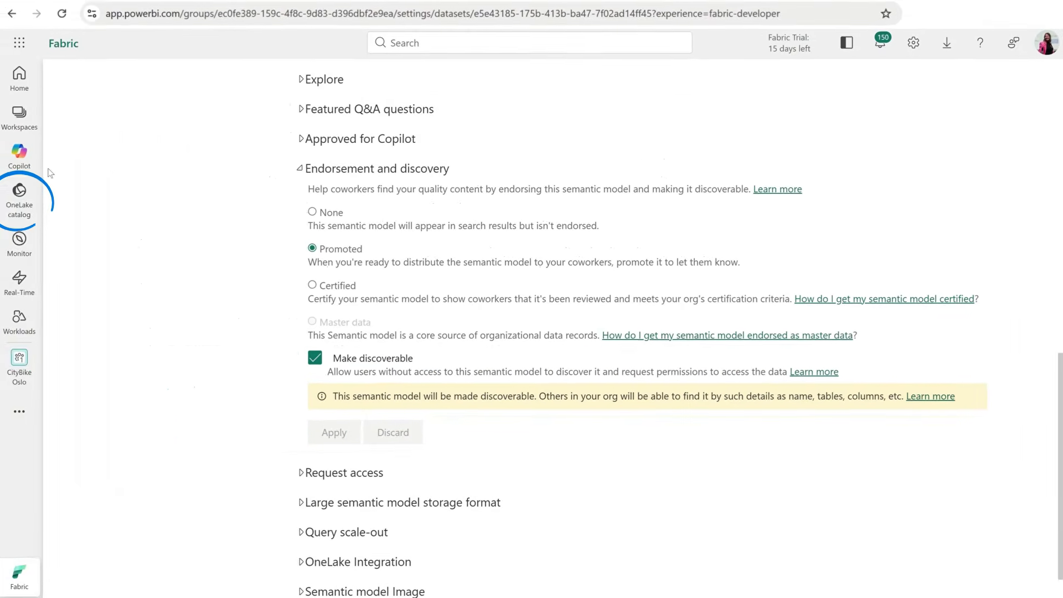
Step: Request Build permissions for Advenuture Works Sales from the catalog's endorsed items, with message "Please, I really really really want access to this <3 - Gal in a Cube"
left_click(20, 197)
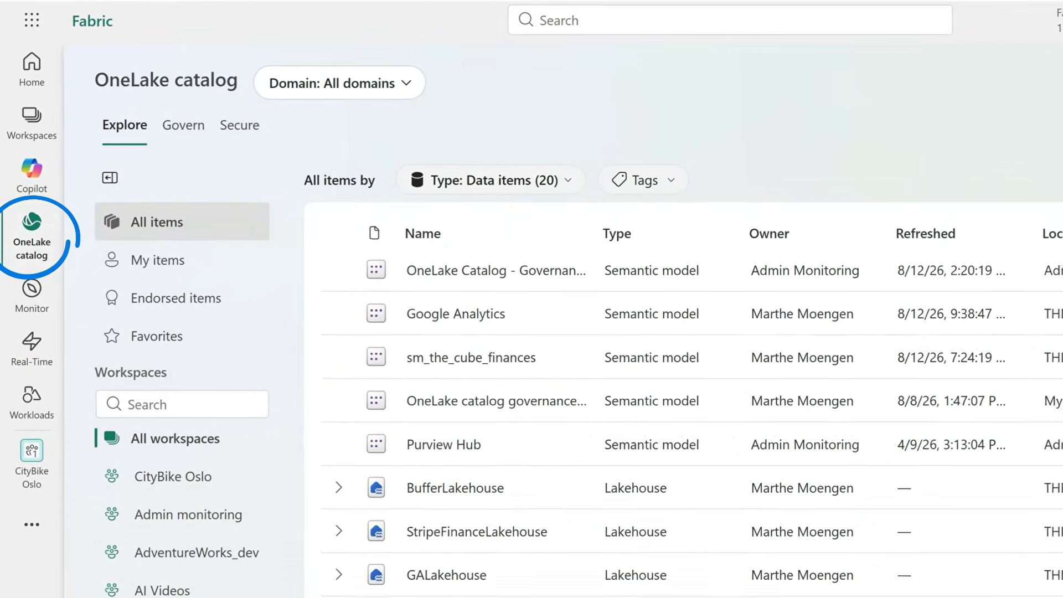
left_click(197, 311)
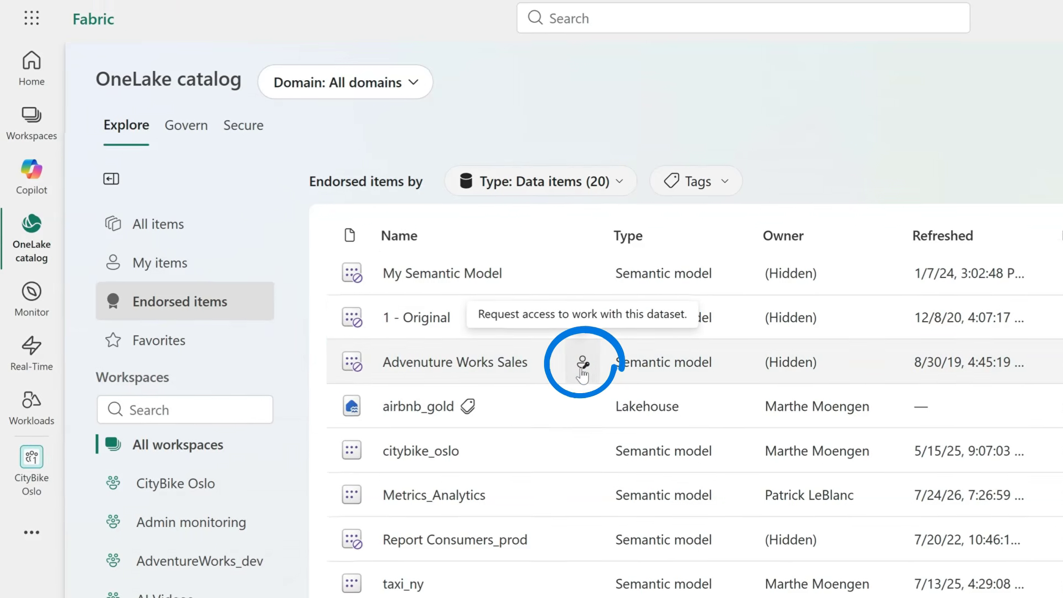
left_click(583, 365)
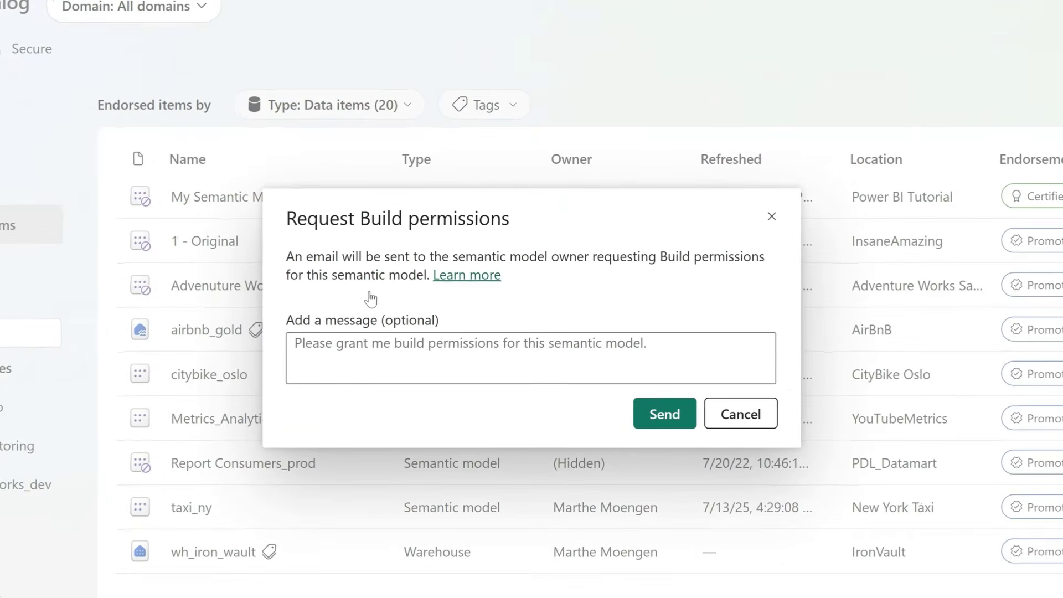
type("Please, I really really really want access to this <3")
key("Return")
type("- Gal in a Cube")
left_click(664, 414)
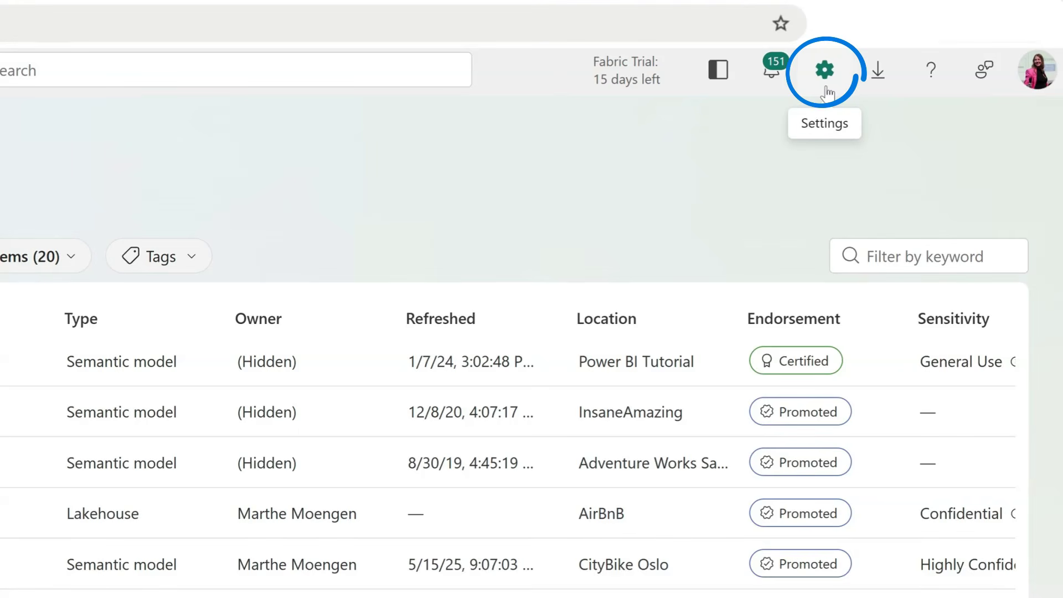
Step: Go to the admin portal's domain management and open the Operations domain
left_click(825, 86)
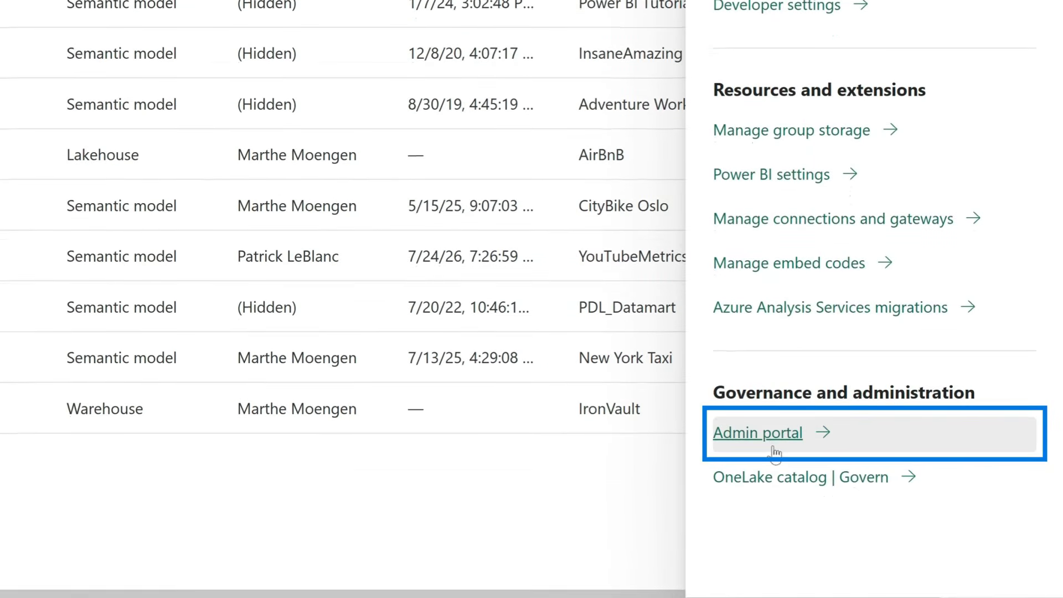
left_click(773, 440)
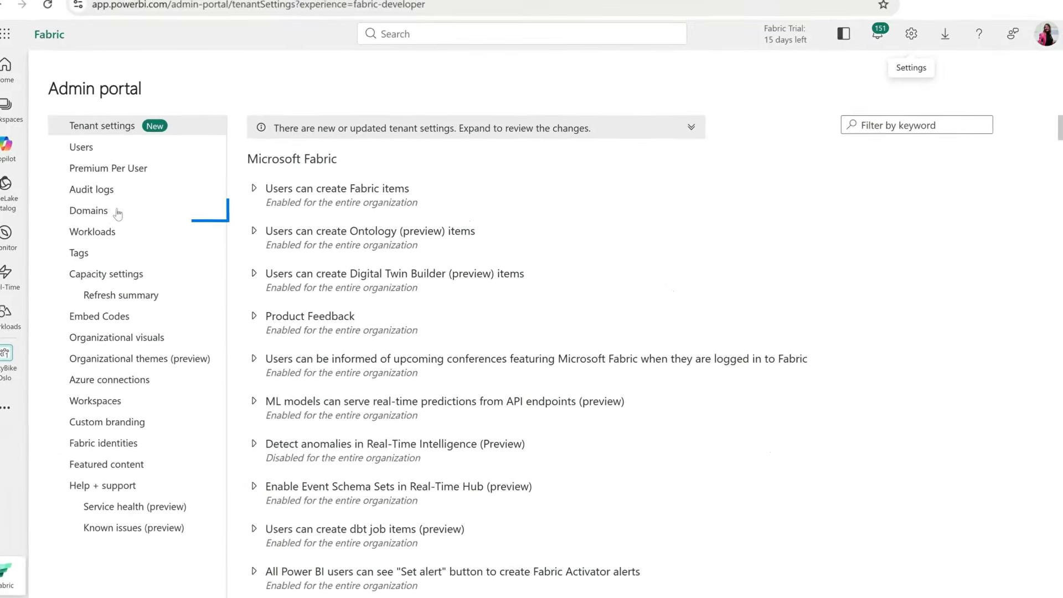
left_click(119, 217)
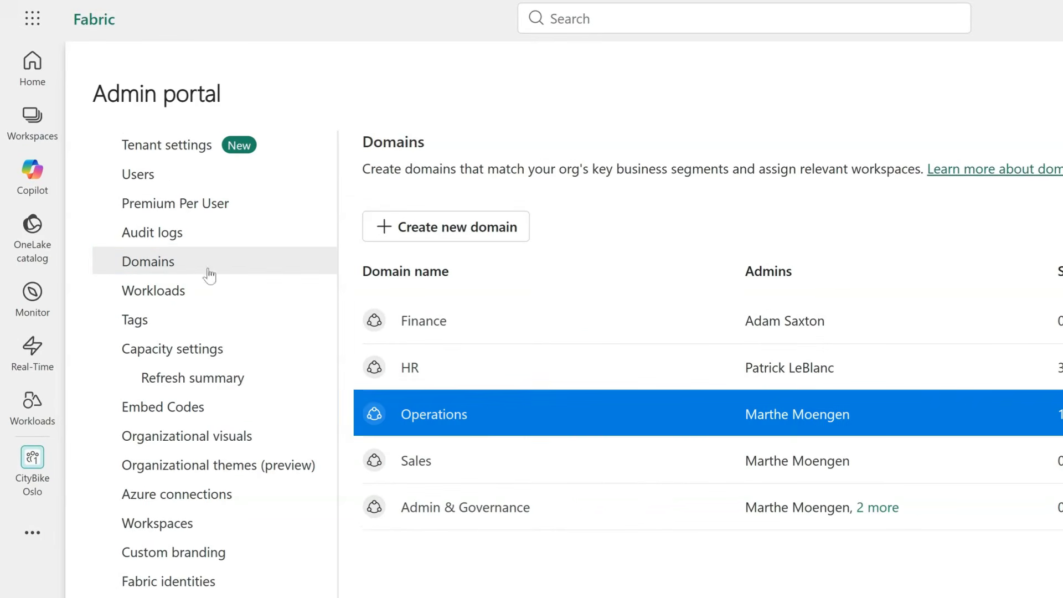
left_click(435, 413)
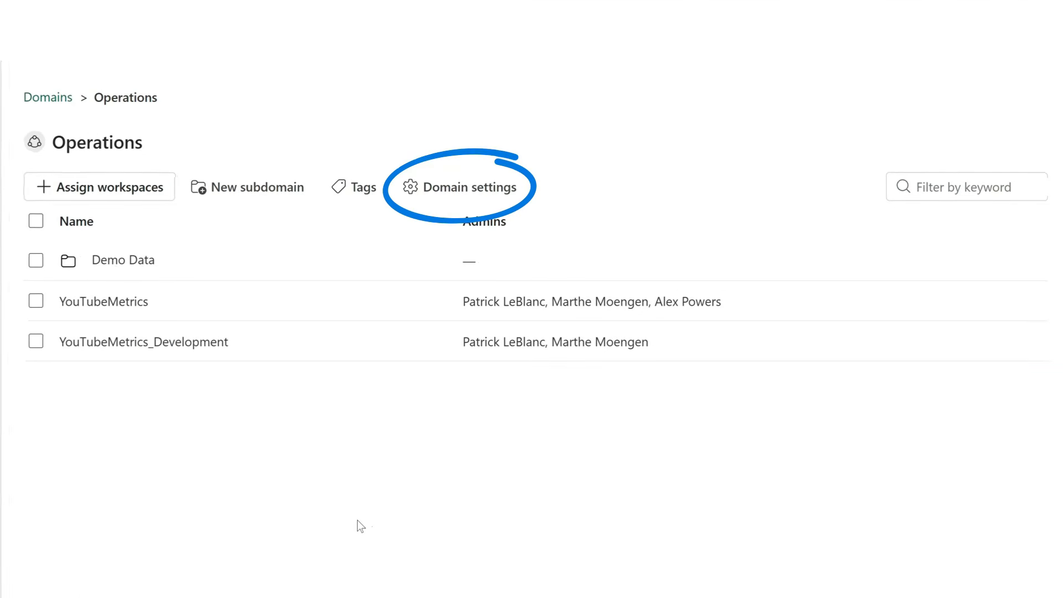
Step: Examine the default sensitivity label option in the Operations domain's delegated Information protection settings
left_click(447, 191)
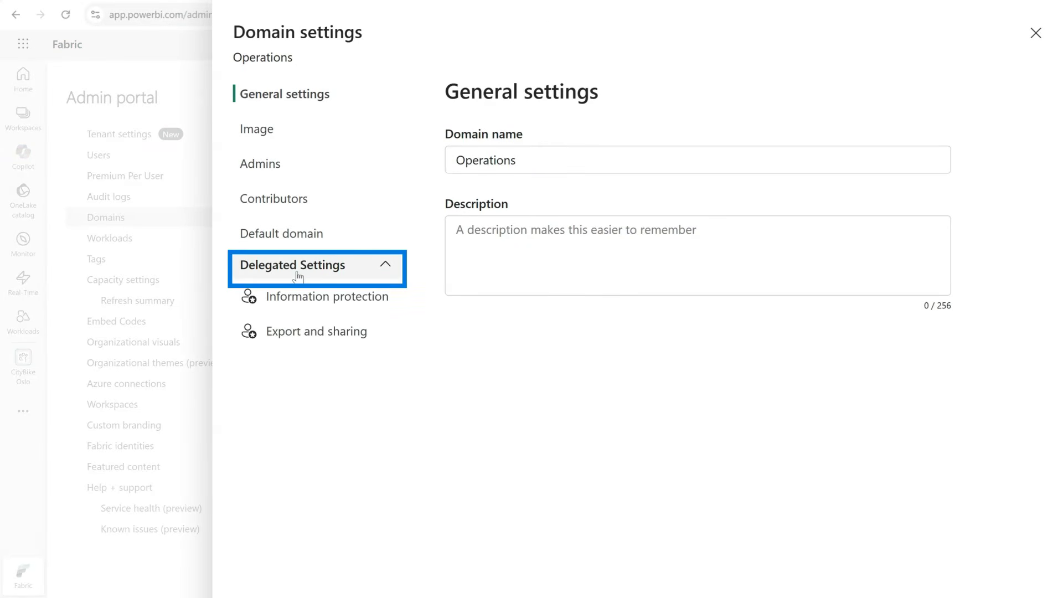
left_click(358, 306)
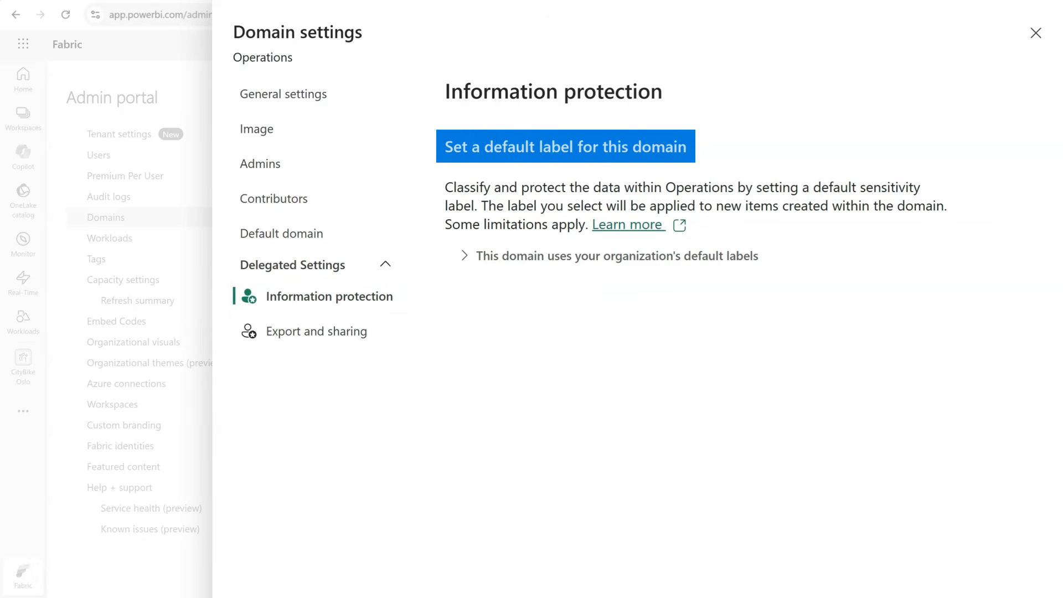
left_click(608, 313)
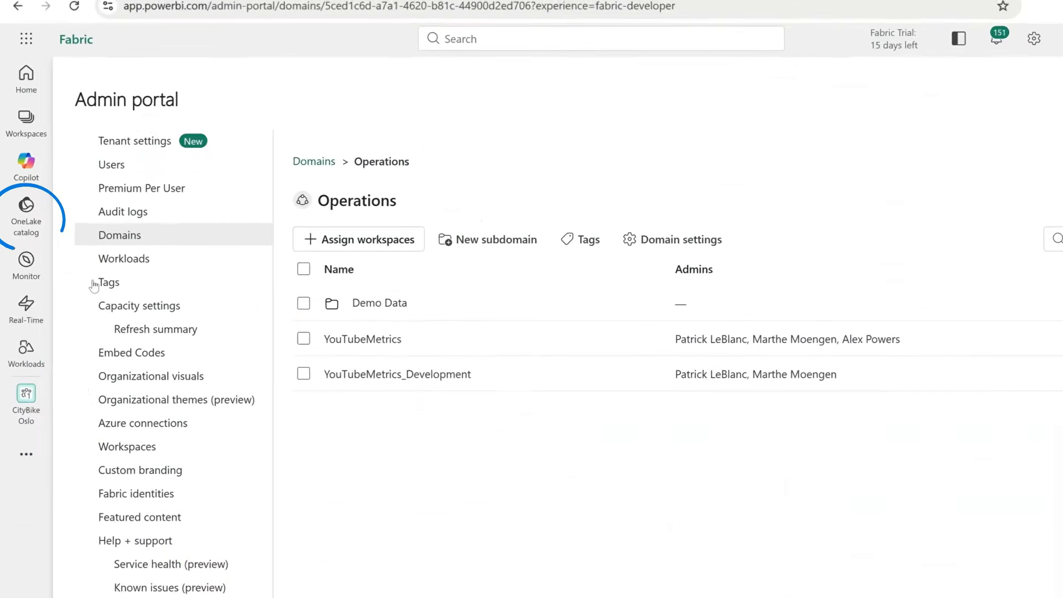
Step: Review the OneLake catalog's Govern insights and open the recommended action "Establish sources of truth with endorsements"
left_click(35, 281)
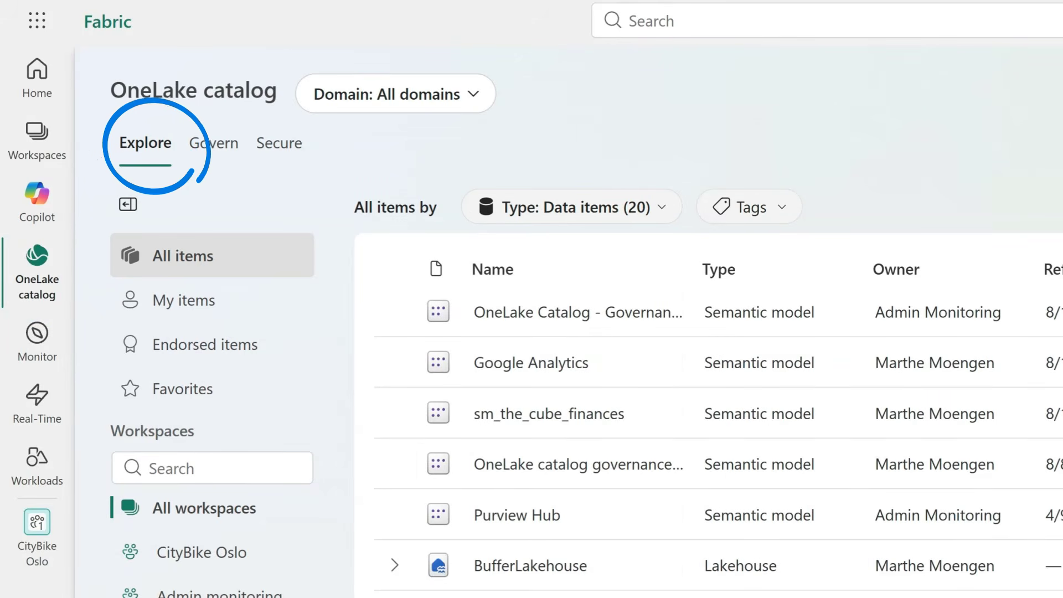
left_click(237, 156)
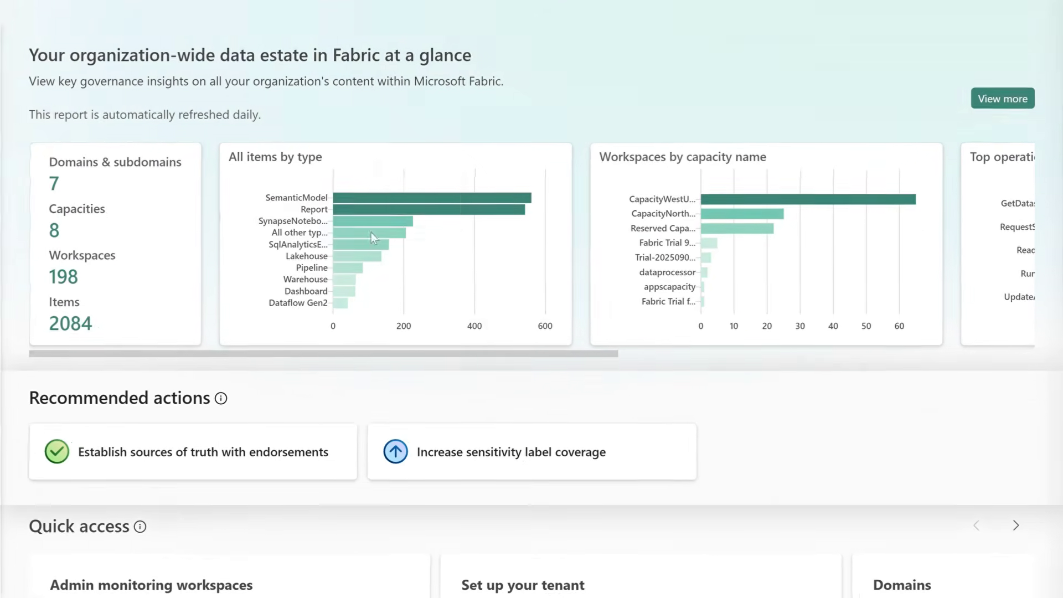
mouse_move(221, 405)
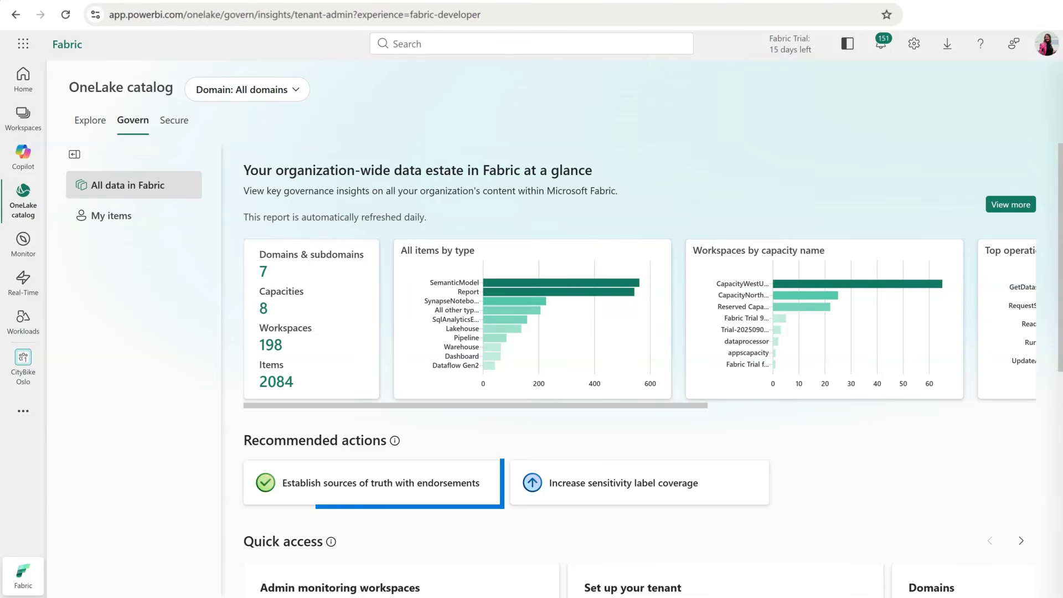
left_click(369, 497)
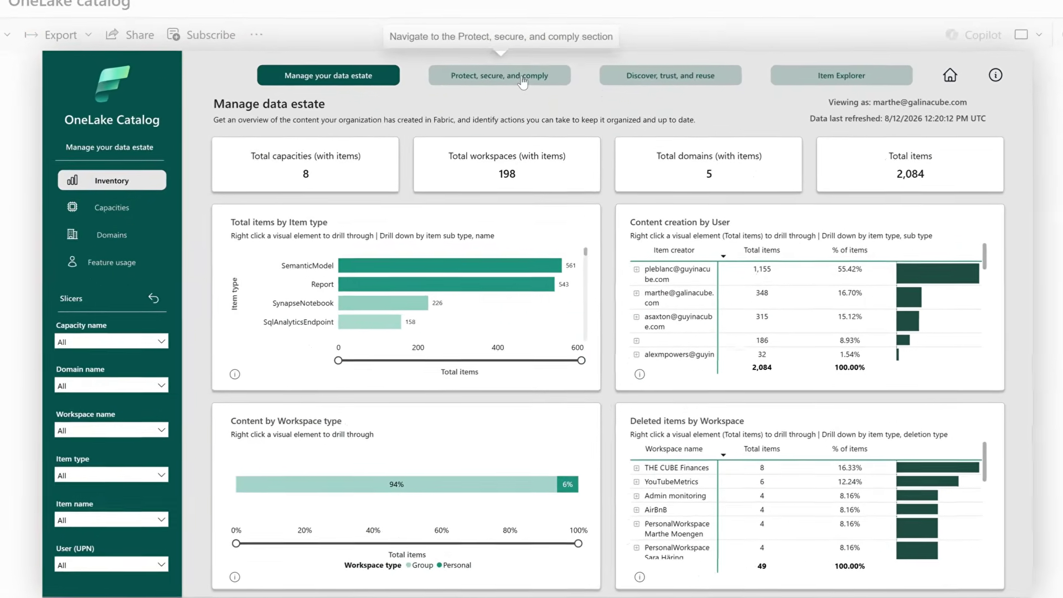
Step: View the Protect, secure, and comply and the Discover, trust, and reuse sections of the full governance report
left_click(526, 120)
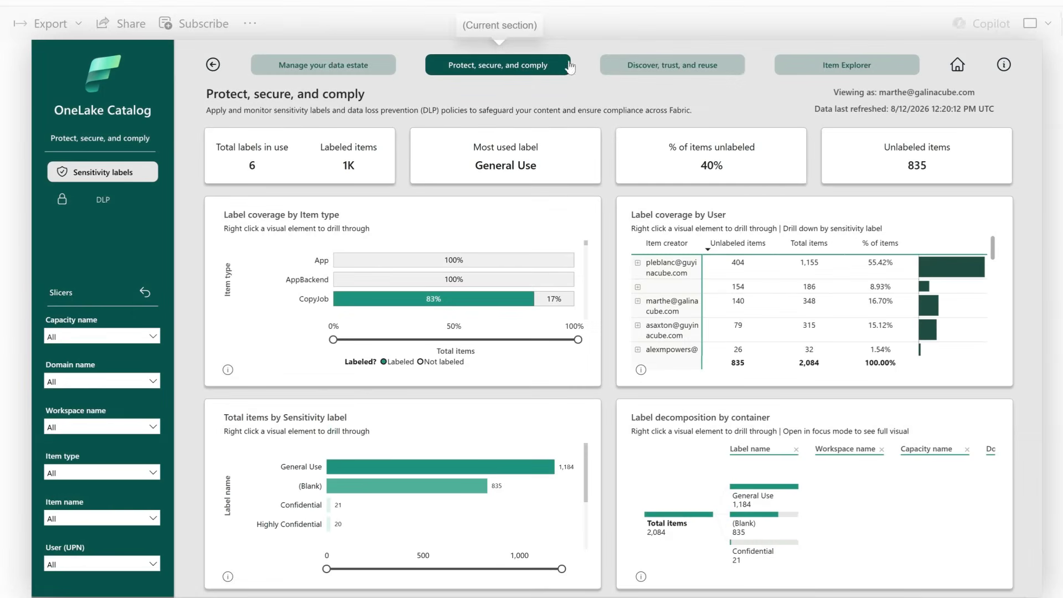
left_click(661, 71)
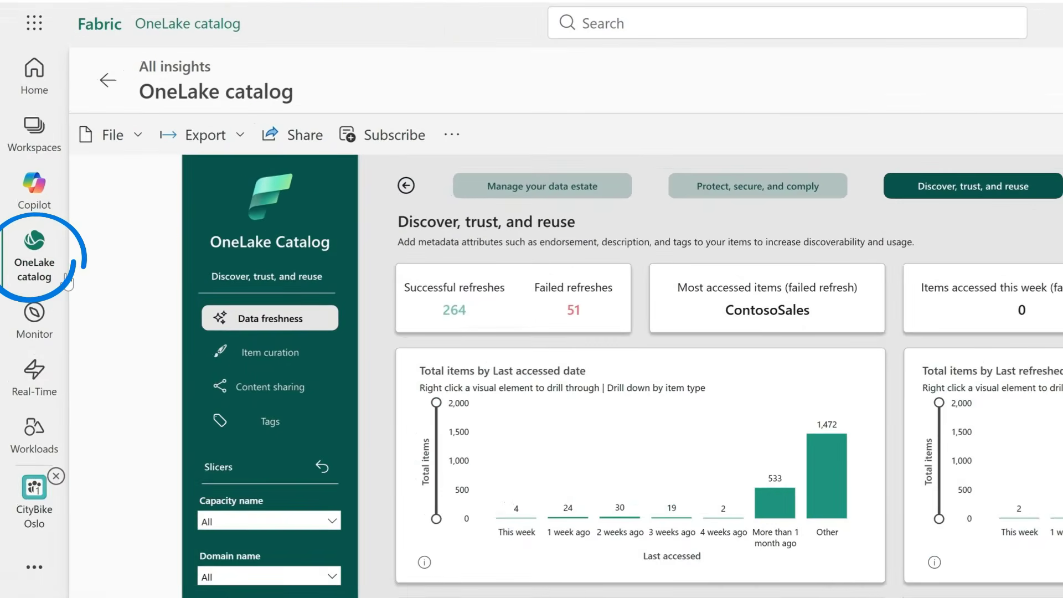
Step: In the OneLake catalog's Secure section, list the users of only the AI Videos and AirBnB workspaces
left_click(24, 248)
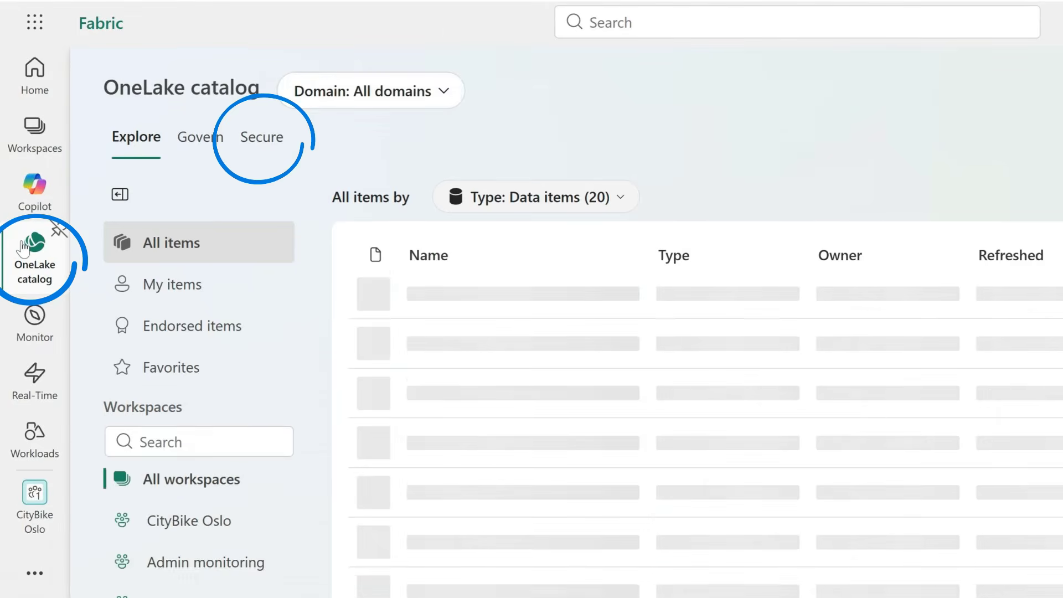
left_click(270, 150)
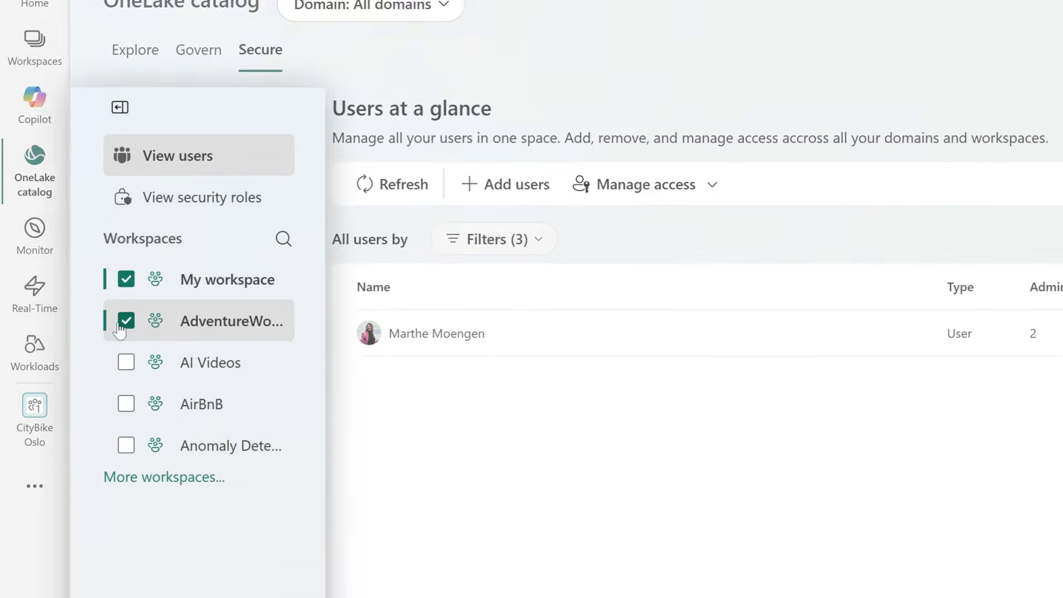
left_click(119, 333)
left_click(128, 374)
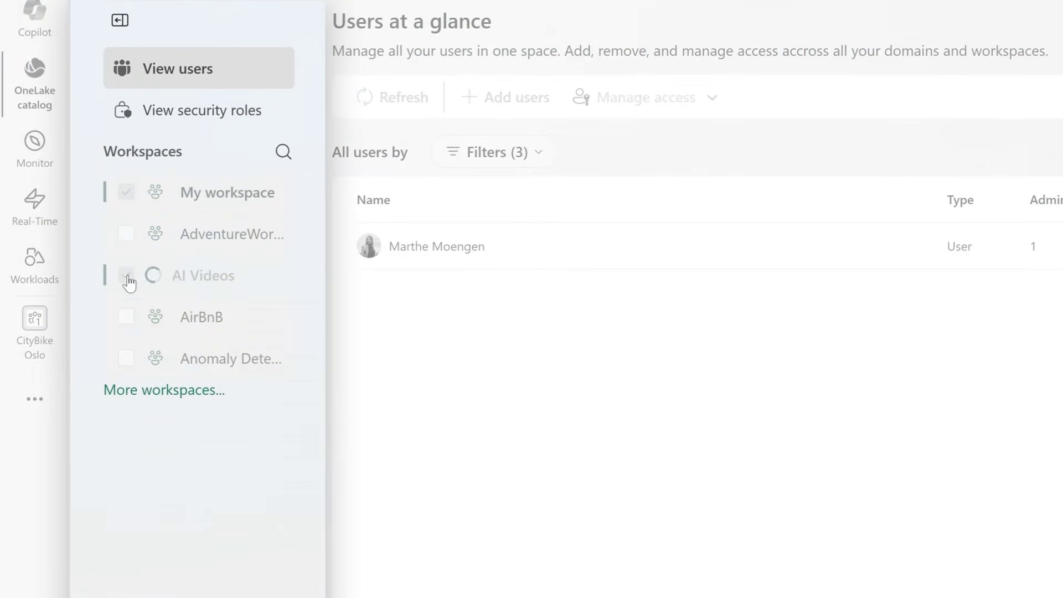
left_click(125, 318)
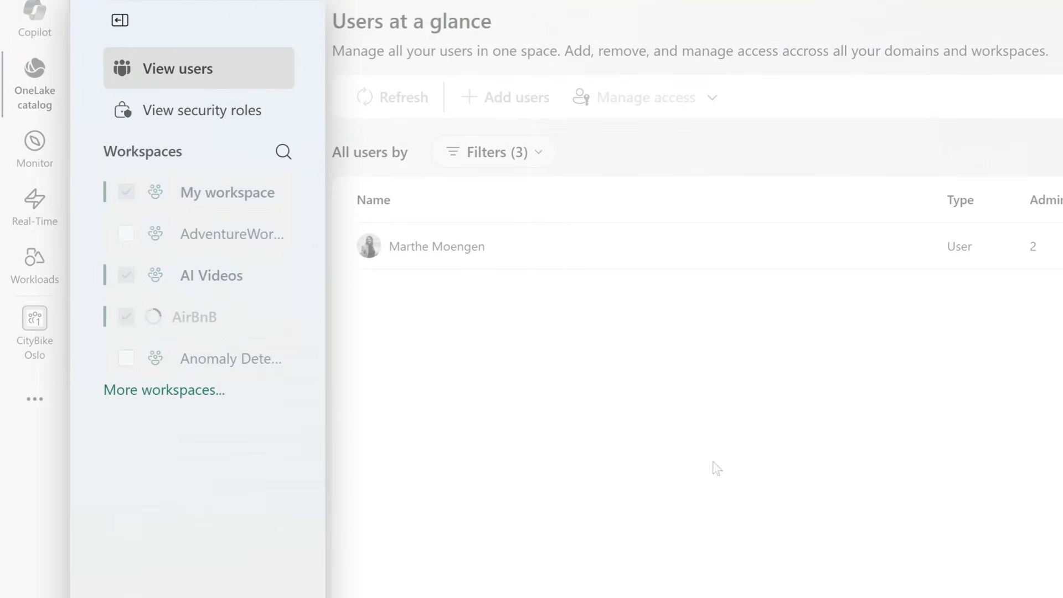
left_click(125, 193)
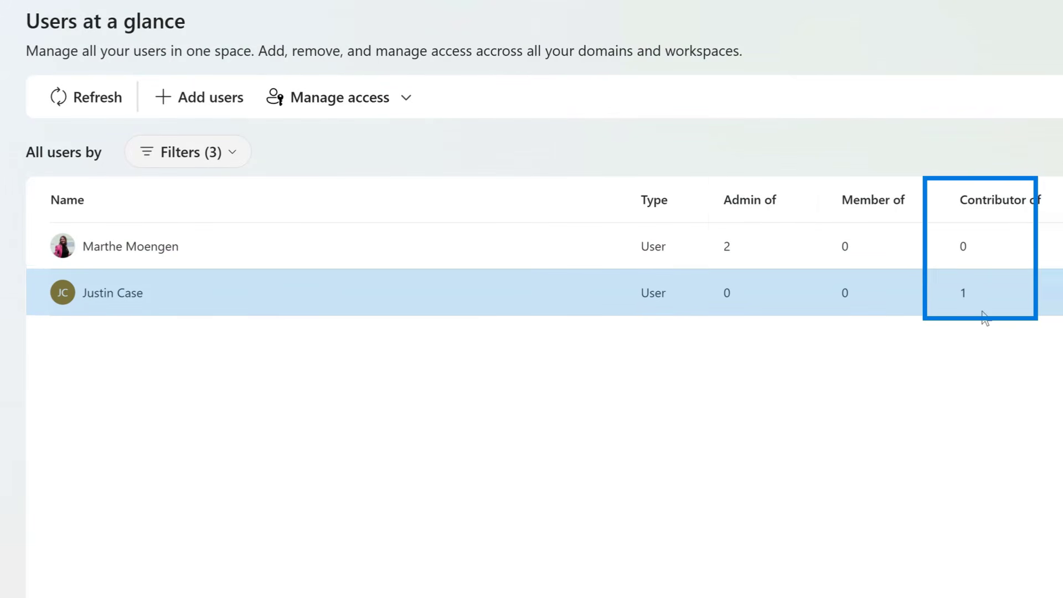
Step: Start adding a user to multiple workspaces and choose AI Videos and AirBnB as the workspaces
left_click(208, 98)
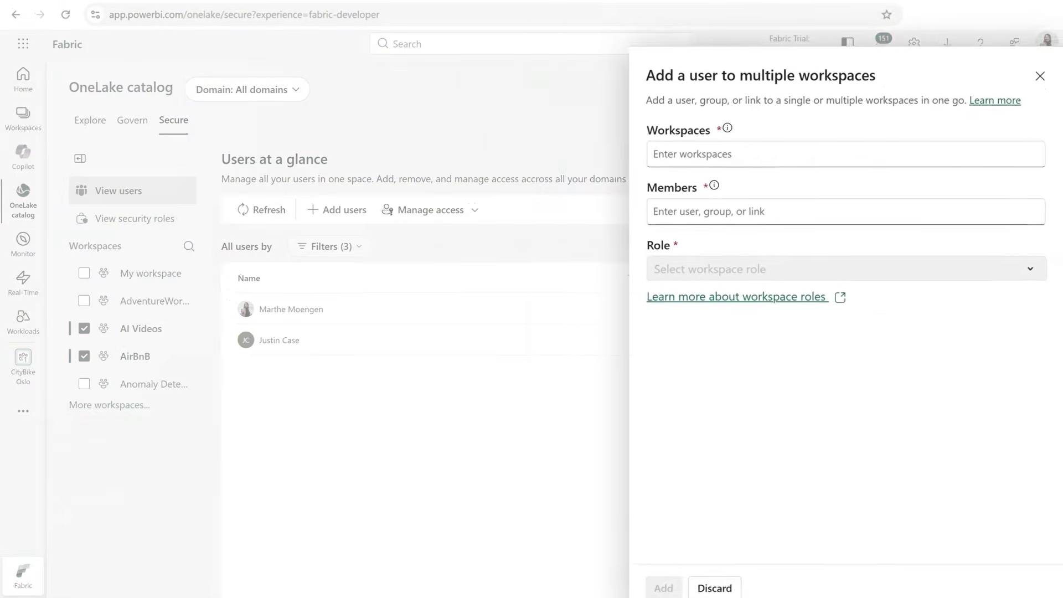
left_click(846, 154)
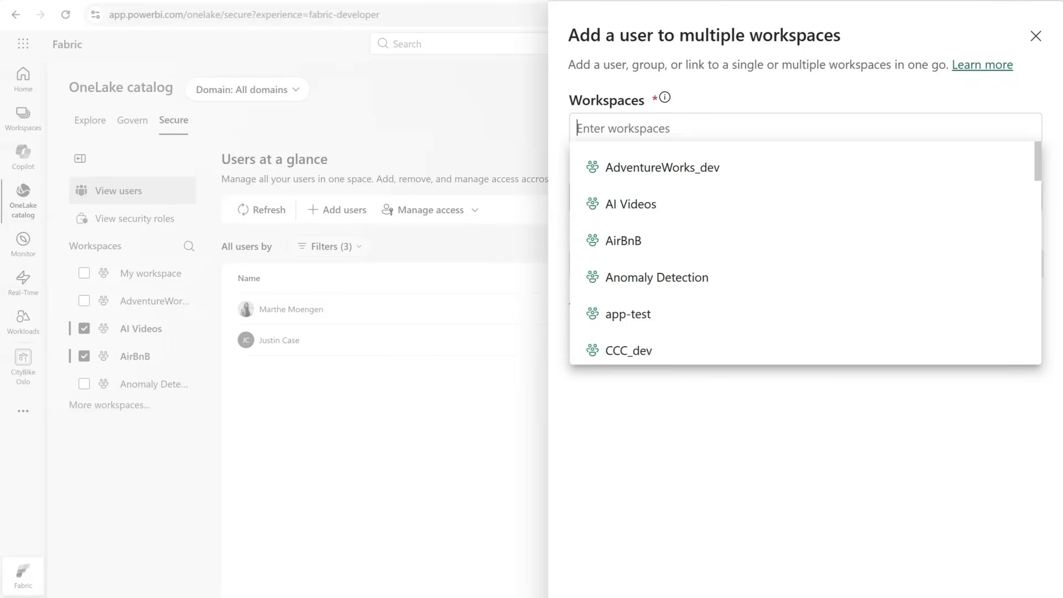
left_click(654, 215)
type("air")
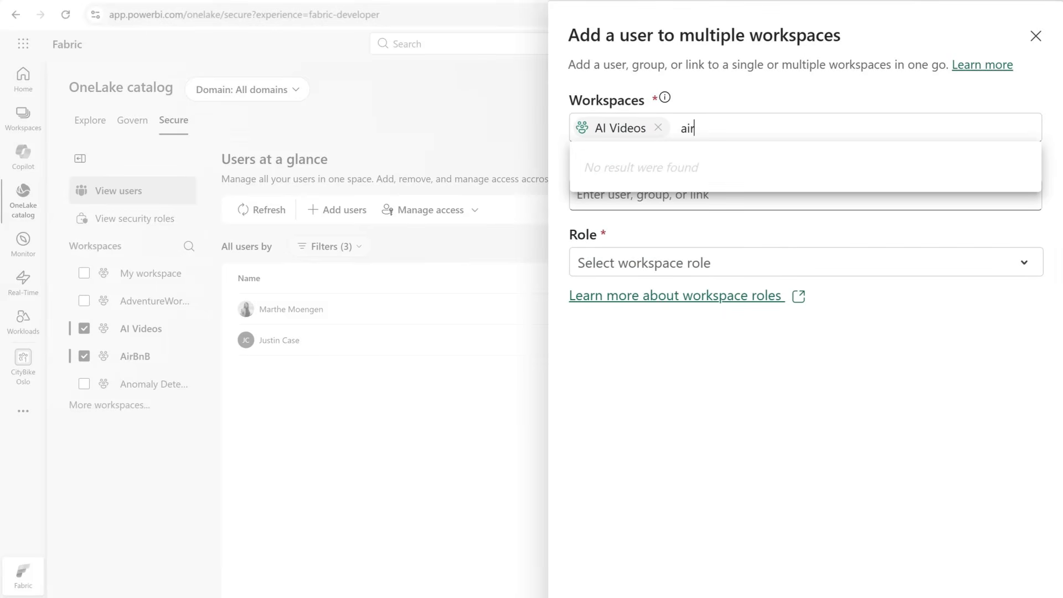
left_click(664, 169)
Step: Select the colleague as the member, assign the Member workspace role and add them to both workspaces
left_click(659, 194)
type("patrick")
left_click(647, 230)
left_click(642, 265)
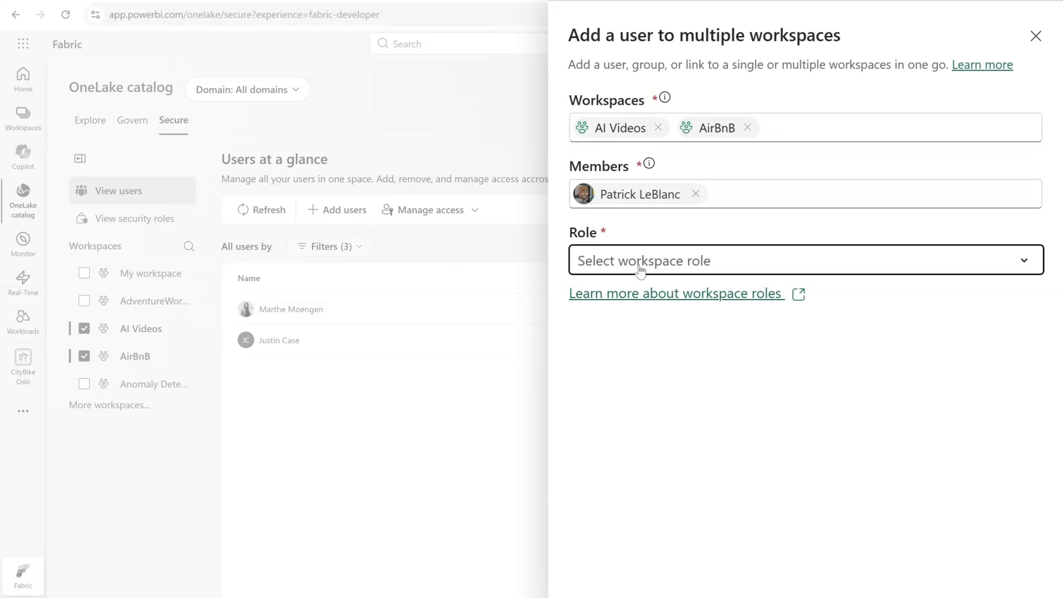
left_click(663, 338)
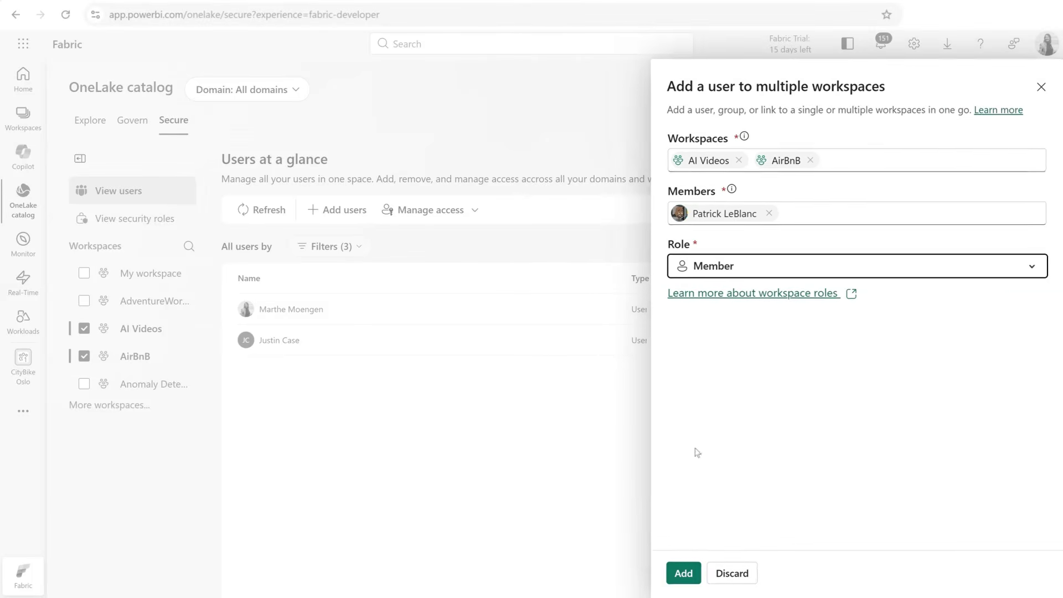
left_click(679, 572)
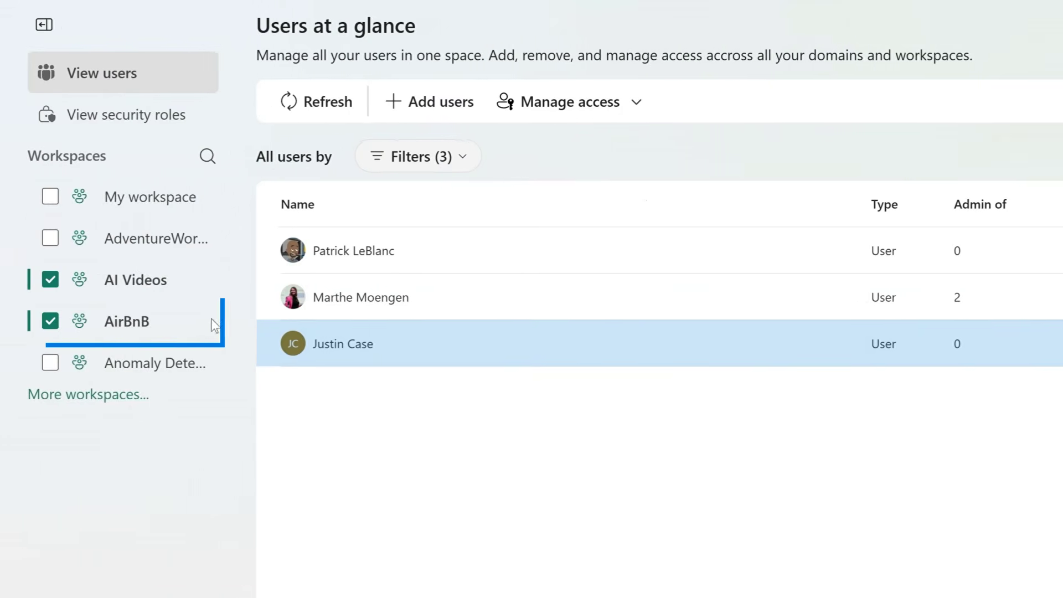
Step: Check the users' roles in the AirBnB workspace alone, then list the users of both AI Videos and AirBnB again
left_click(52, 281)
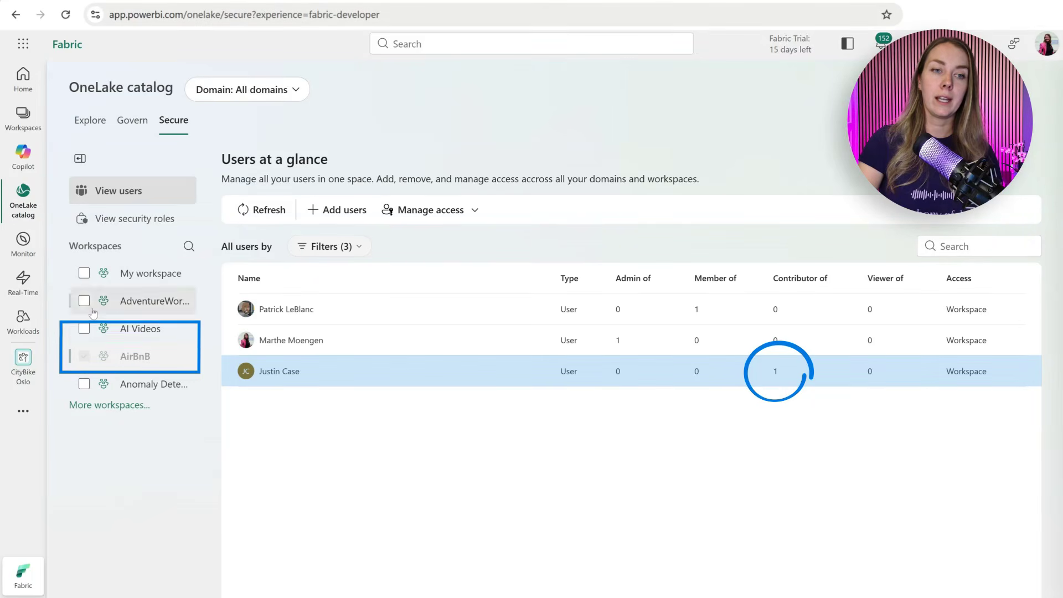
left_click(84, 329)
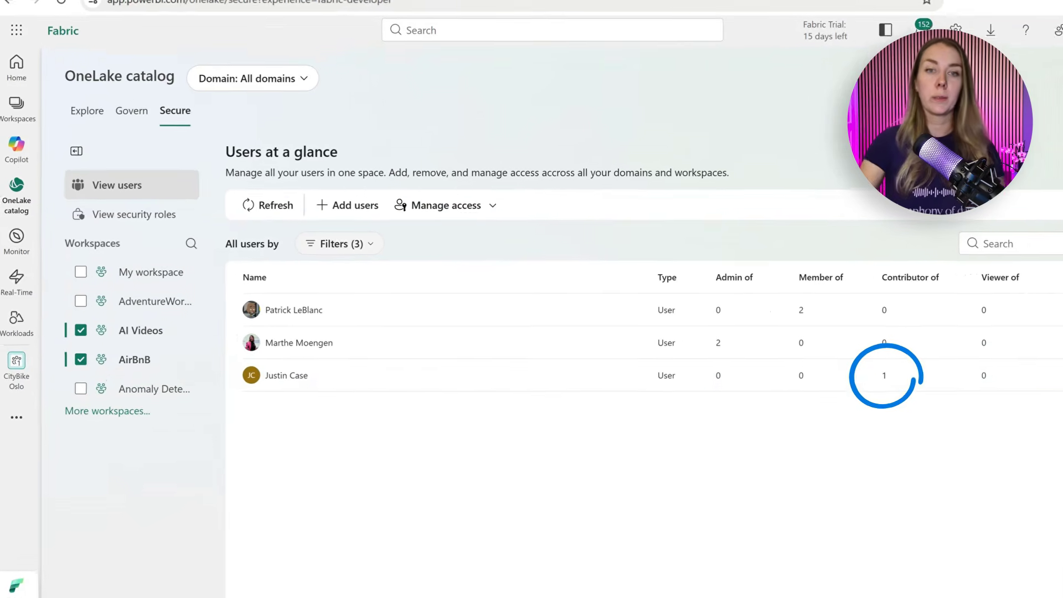
Step: Start modifying a user's workspace role and choose AI Videos and AirBnB as the workspaces
left_click(460, 206)
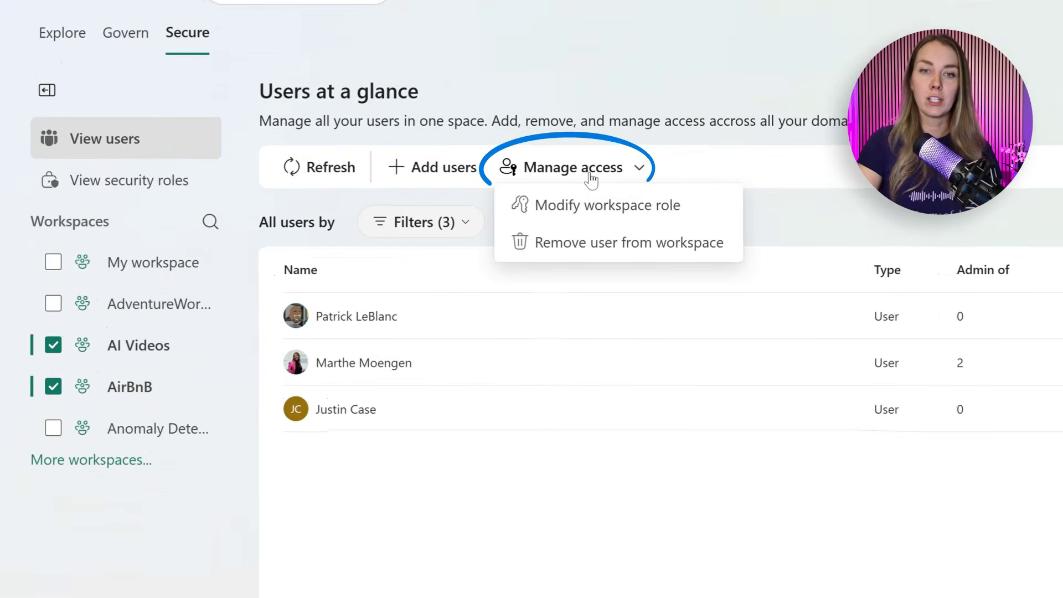
left_click(620, 204)
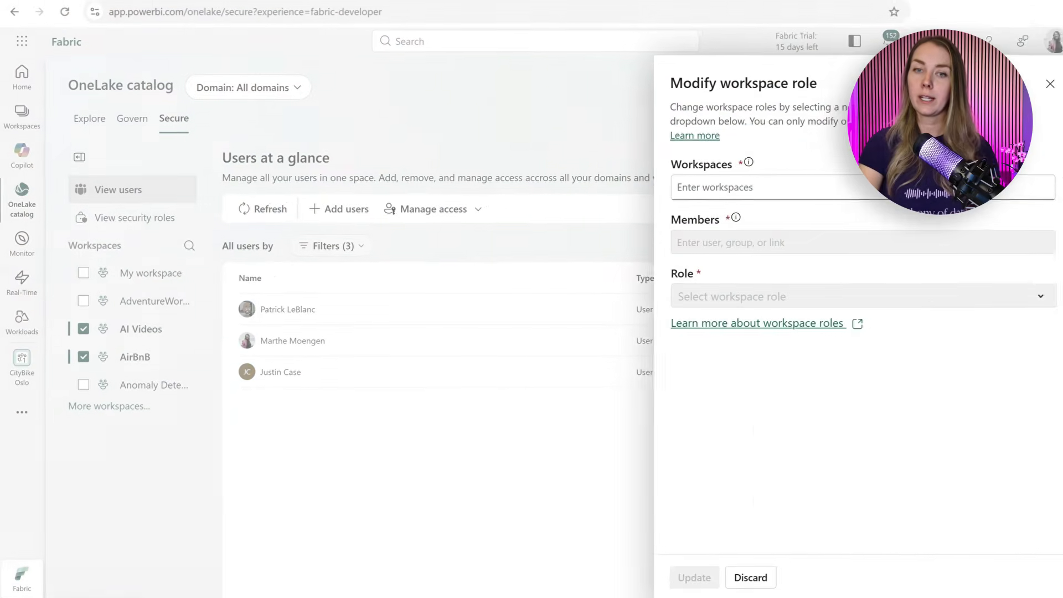
left_click(720, 187)
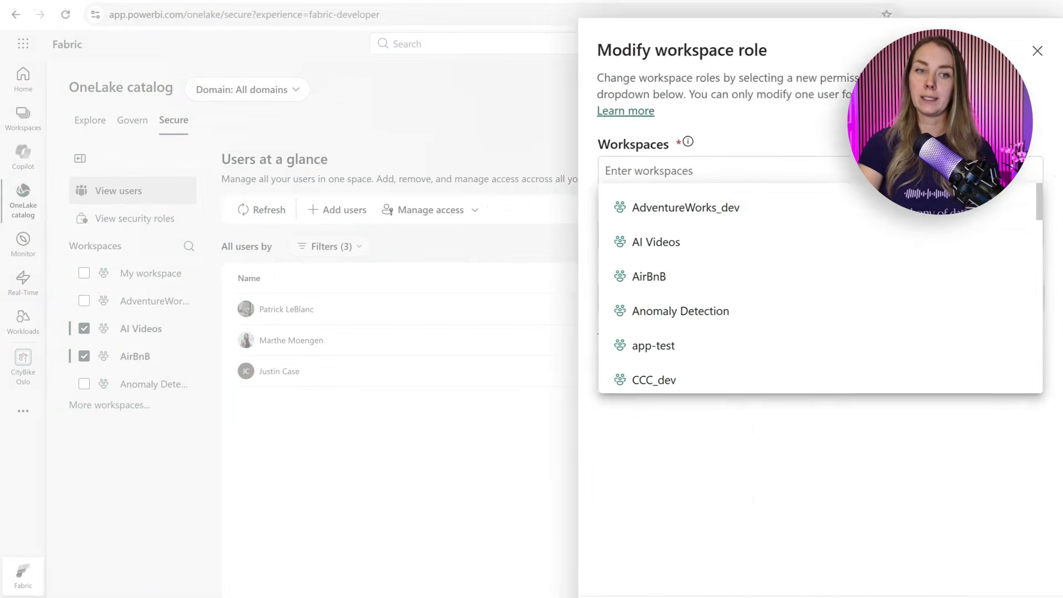
left_click(687, 237)
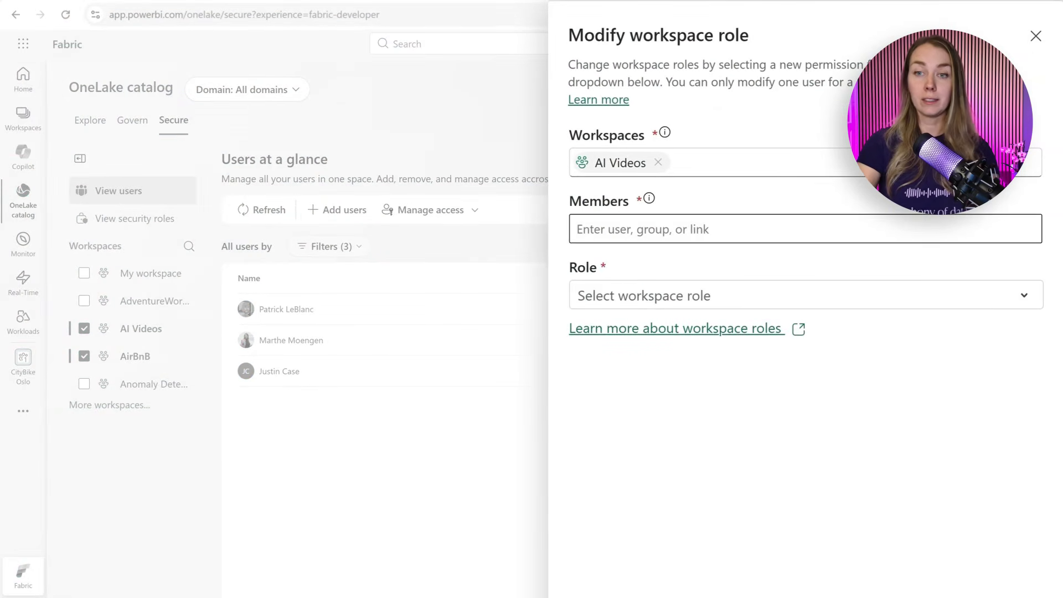
left_click(720, 229)
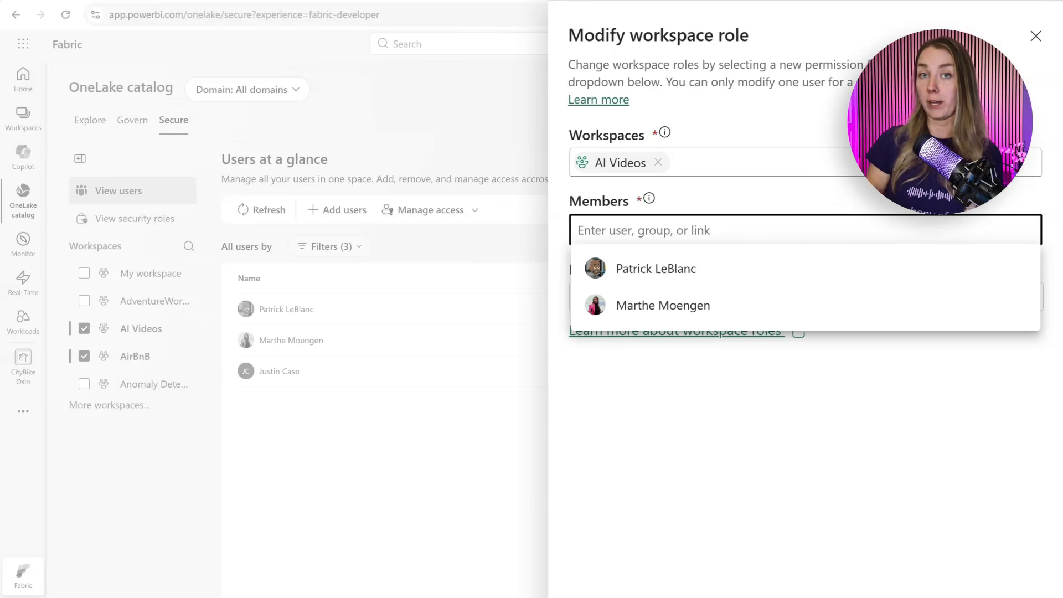
left_click(684, 163)
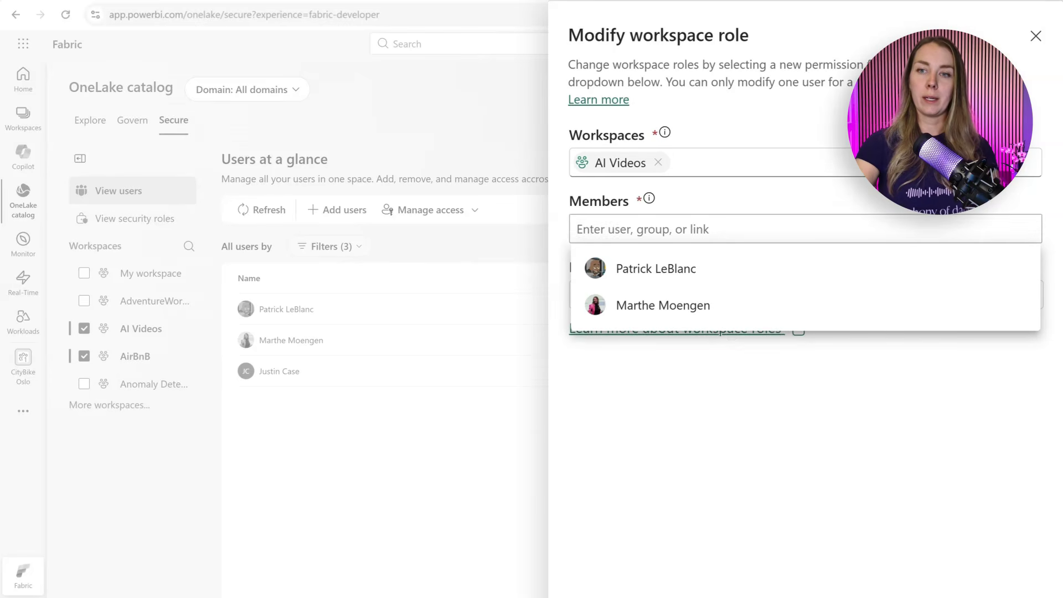
type("air")
left_click(621, 202)
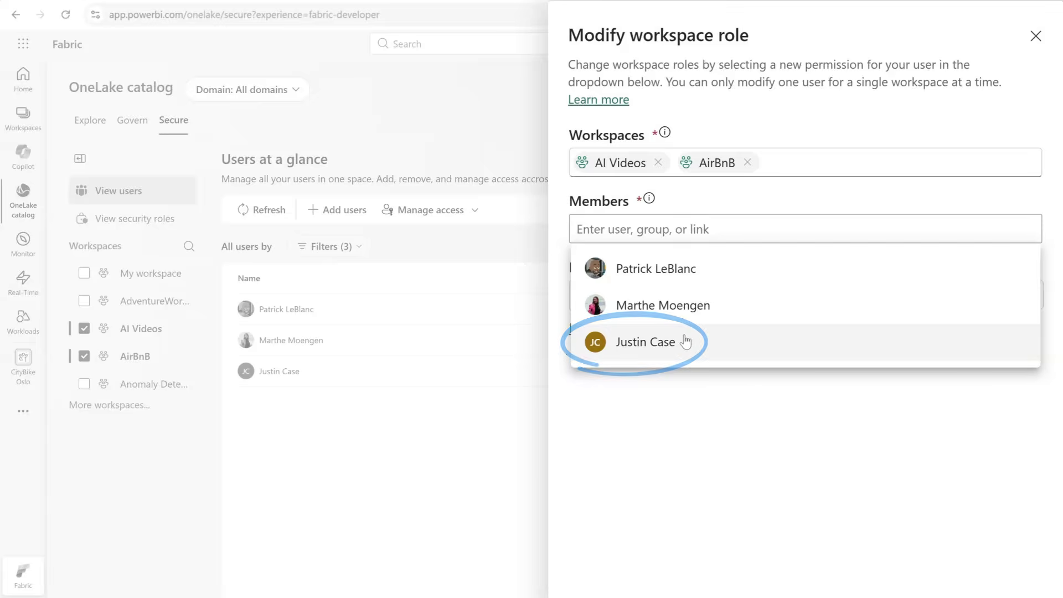
Step: Choose the last suggested user as the member, set the role to Member and apply the role update
left_click(684, 340)
left_click(697, 298)
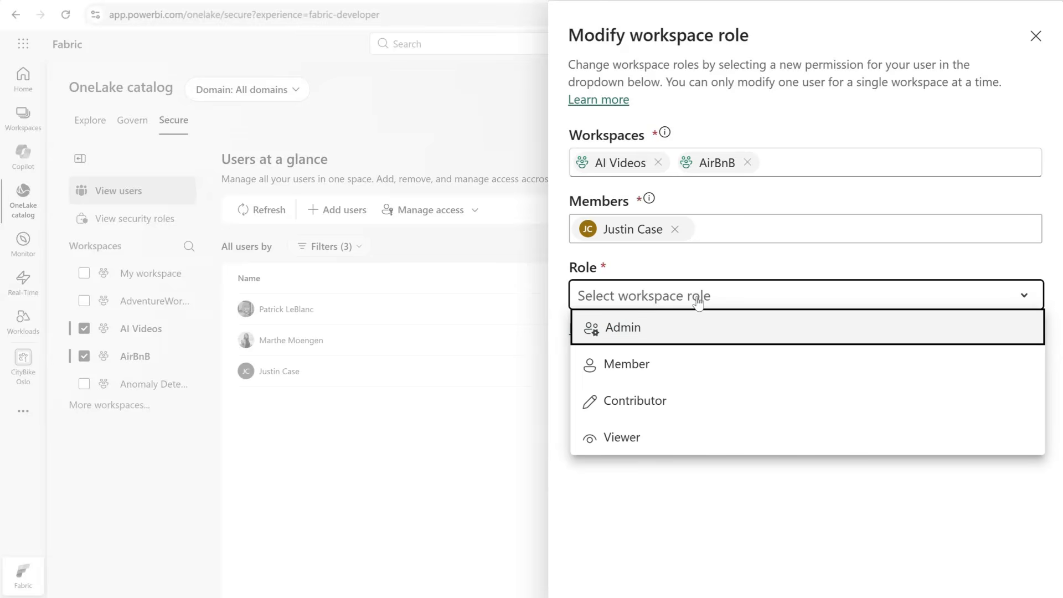
left_click(687, 363)
left_click(685, 571)
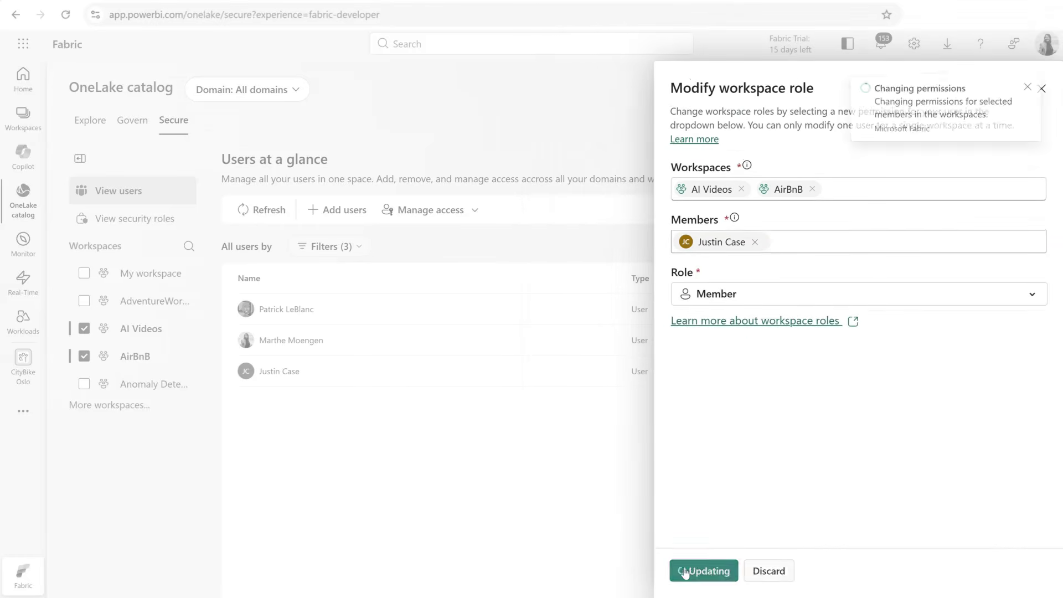